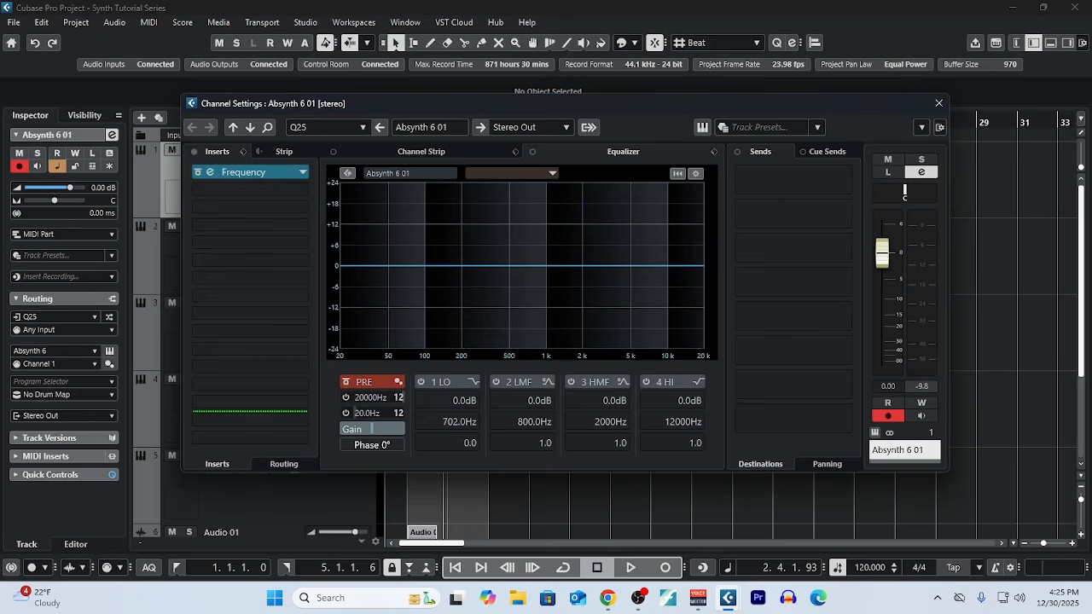
Step: Set Absynth 6's channel A oscillator waveform to Saw, close the synth and reopen the track's channel settings
left_click(938, 103)
left_click(295, 163)
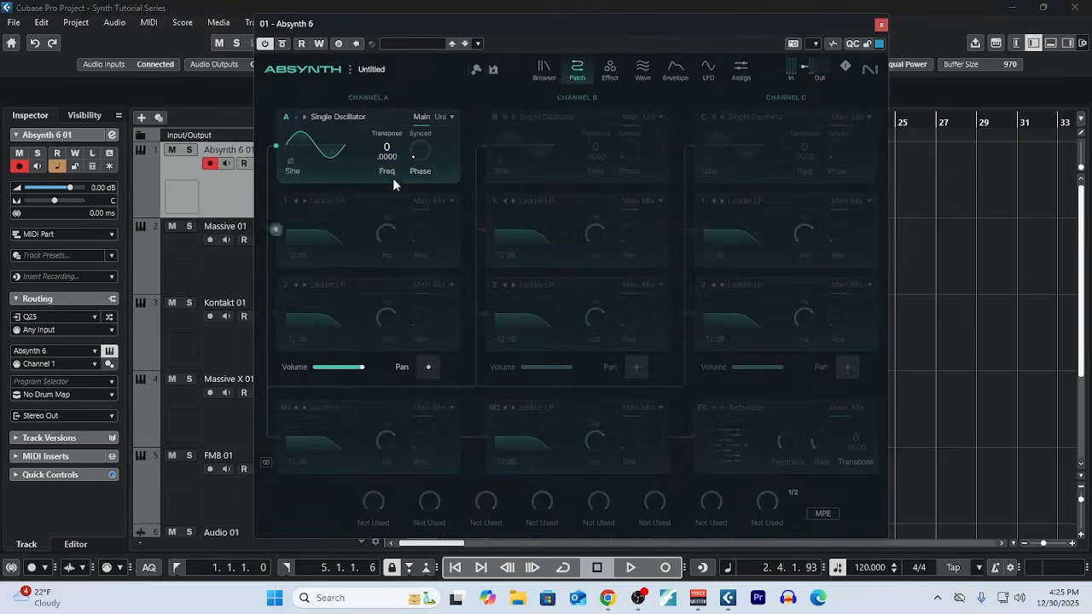
left_click(314, 152)
left_click(300, 267)
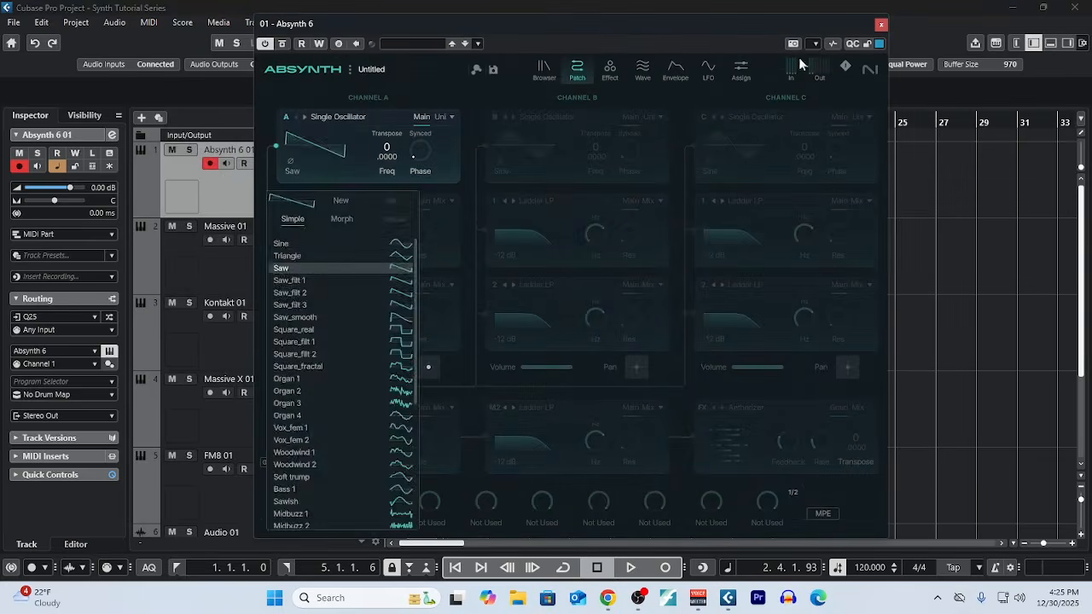
left_click(882, 25)
left_click(270, 165)
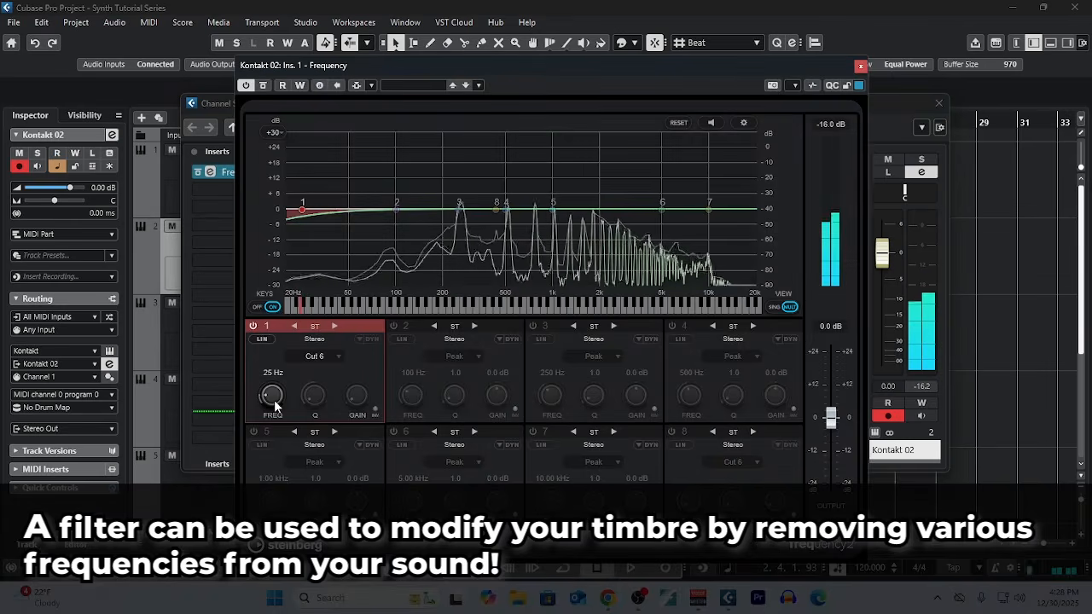
Step: Raise band 1's cutoff in the Kontakt 02 track's Frequency EQ and lower band 8's cutoff in the Absynth 6 track's Frequency EQ
left_click_drag(275, 405, 271, 309)
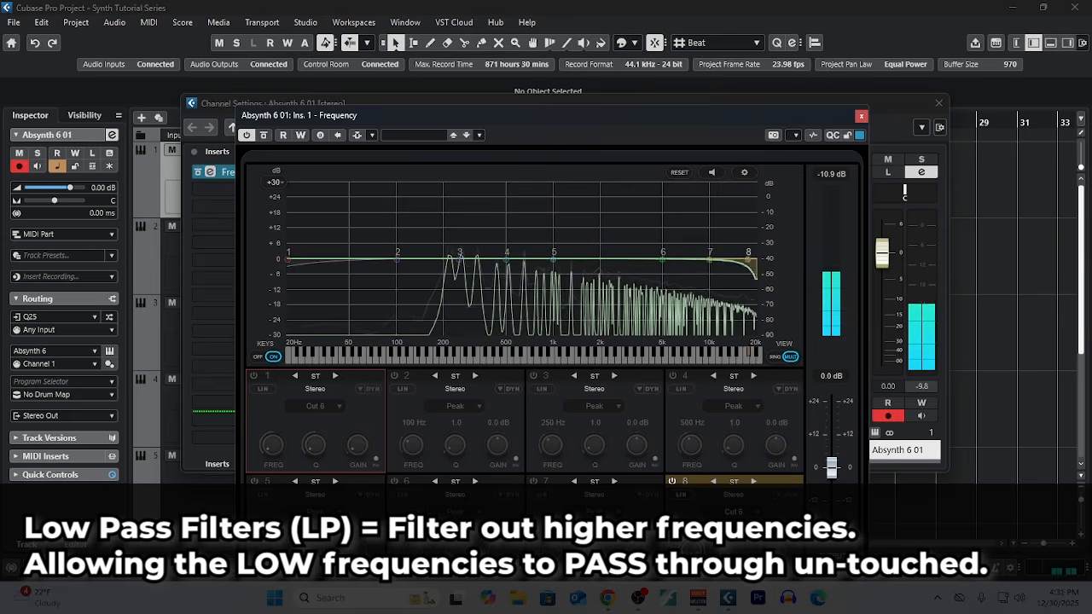
left_click_drag(691, 548, 691, 613)
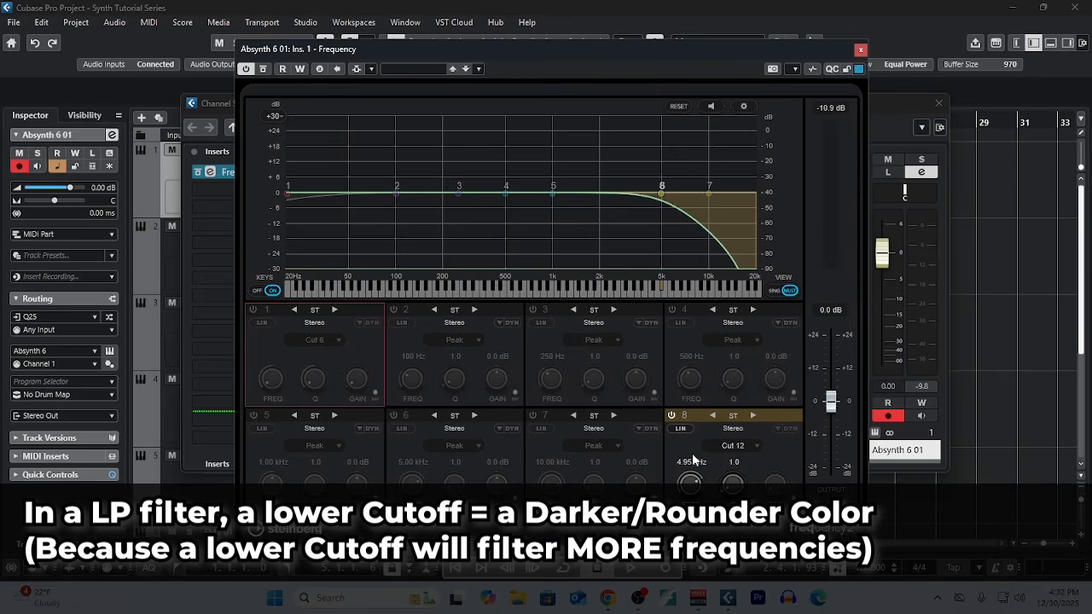
left_click_drag(691, 461, 691, 492)
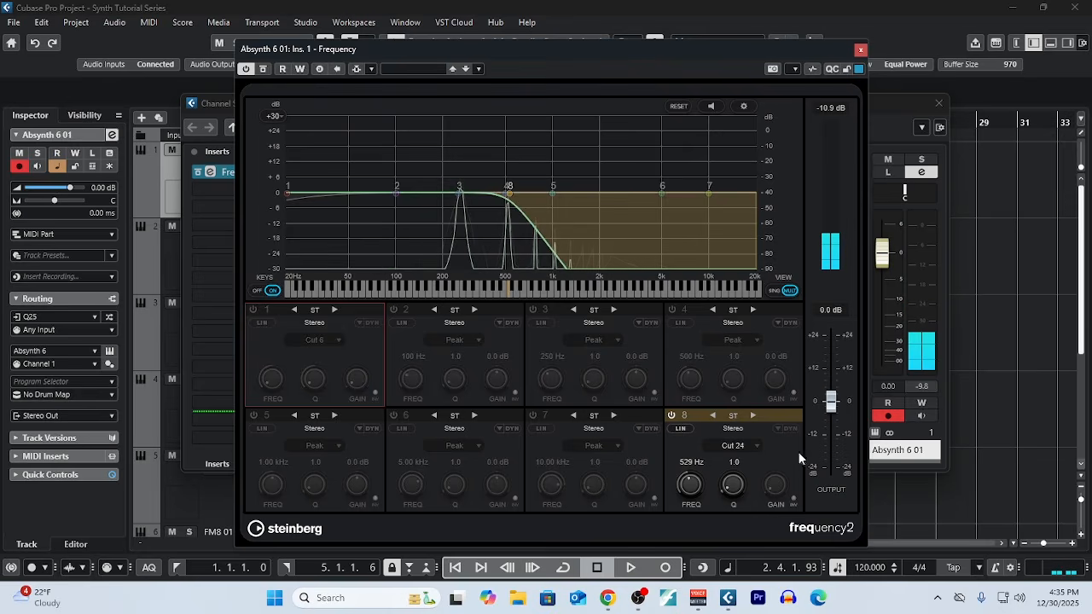
Step: Set band 8's low-pass slope to Cut 12 and lower its cutoff frequency to about 918 Hz
left_click(741, 446)
left_click(744, 495)
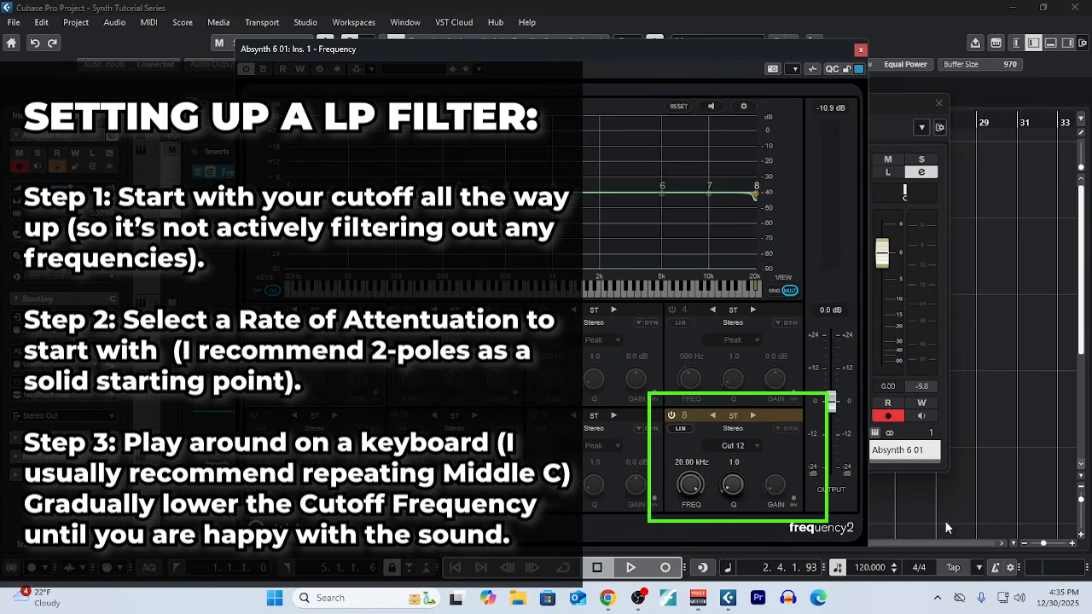
left_click(732, 445)
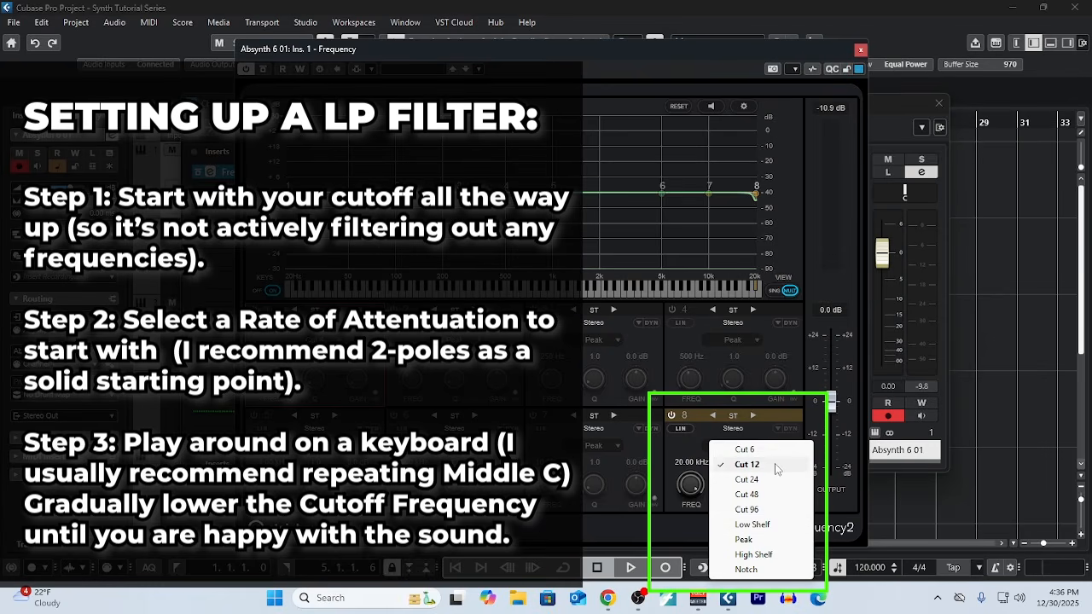
left_click(776, 468)
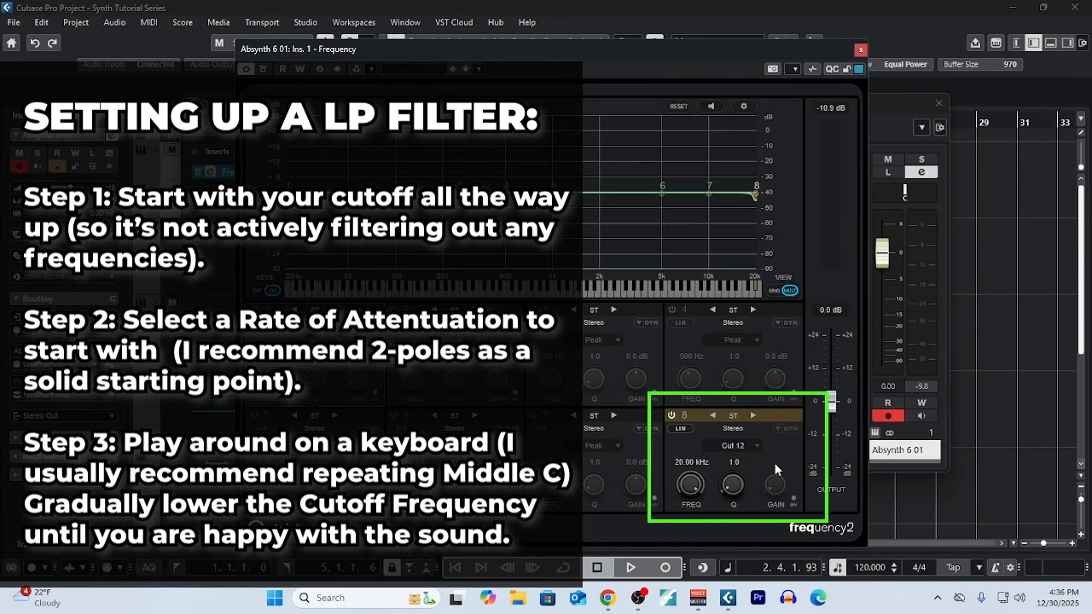
left_click_drag(691, 483, 693, 556)
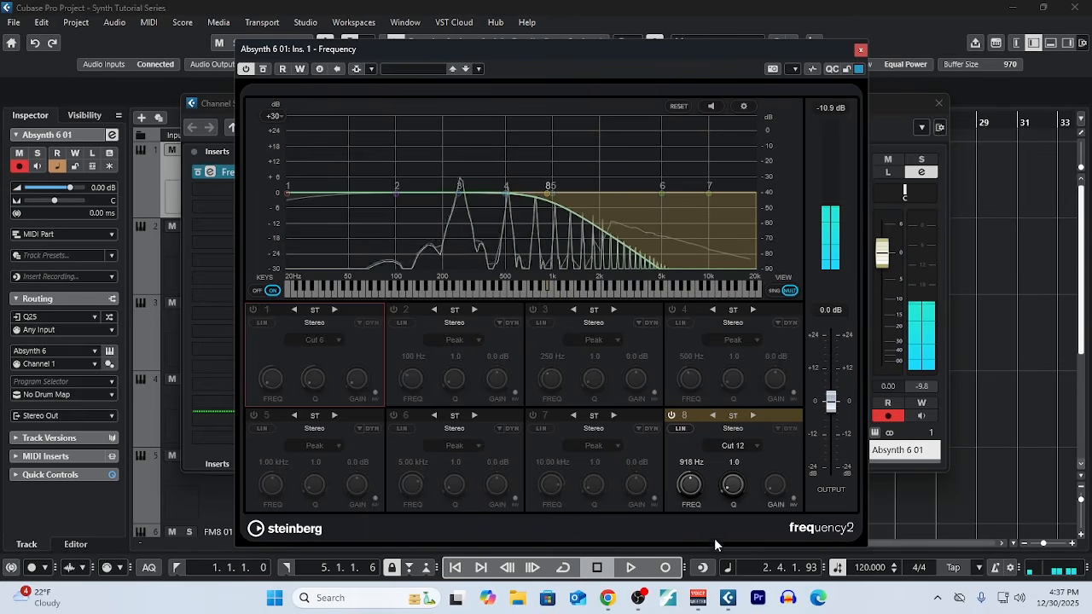
Step: Compare the Cut 24 and Cut 6 slopes on band 8 at the same cutoff frequency
left_click(747, 444)
left_click(751, 475)
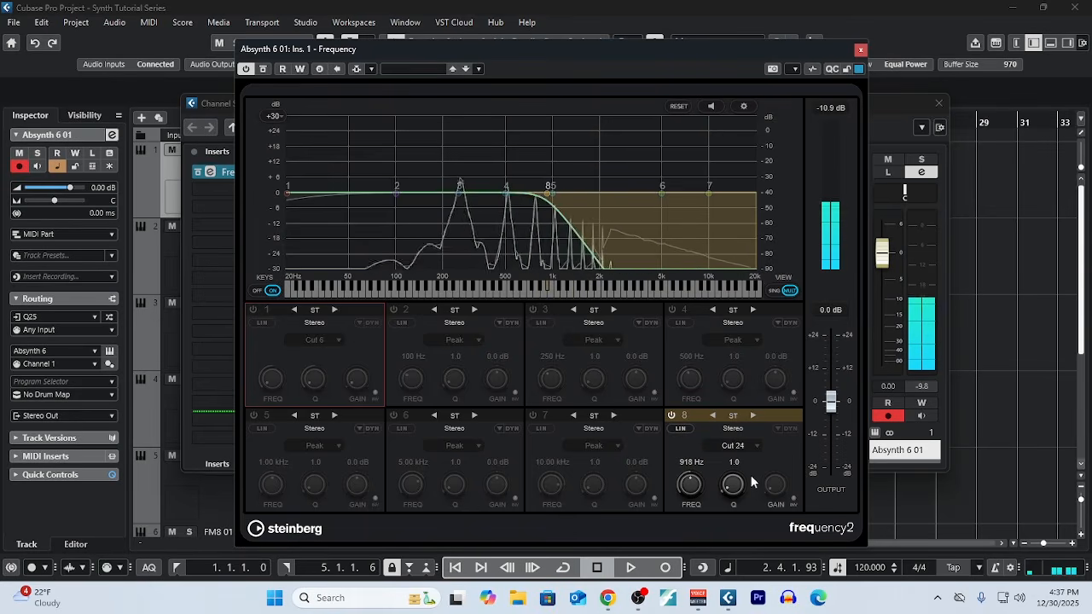
left_click(749, 448)
left_click(753, 460)
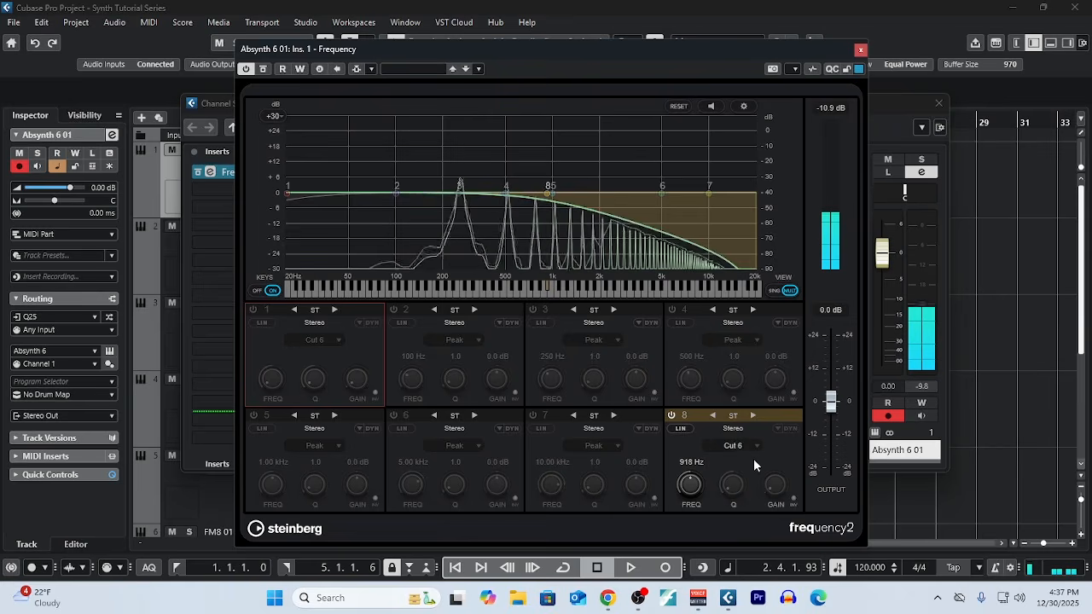
left_click(754, 449)
left_click(758, 467)
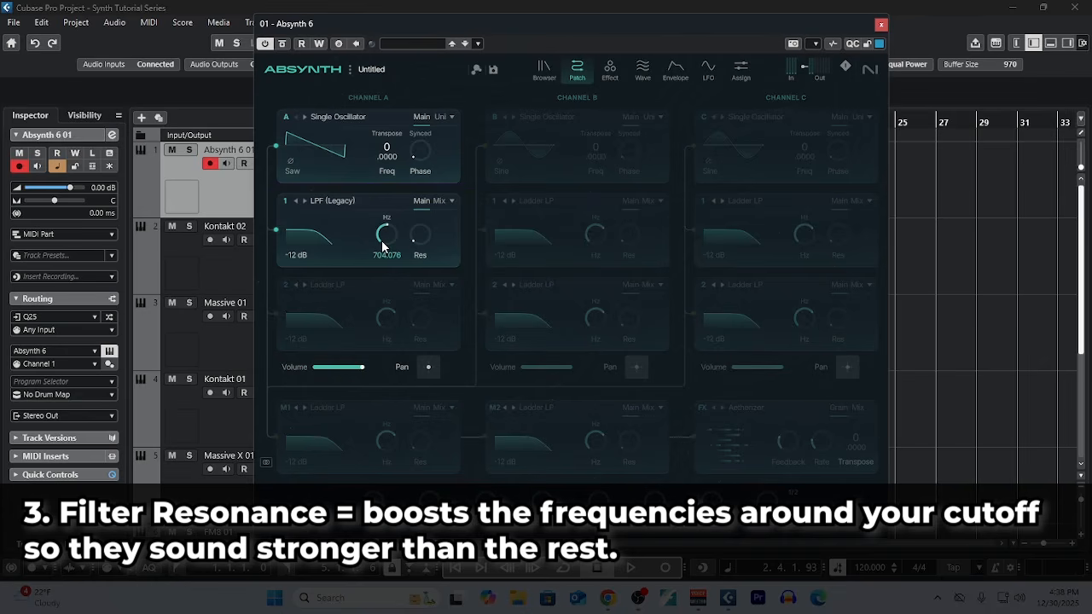
left_click(296, 255)
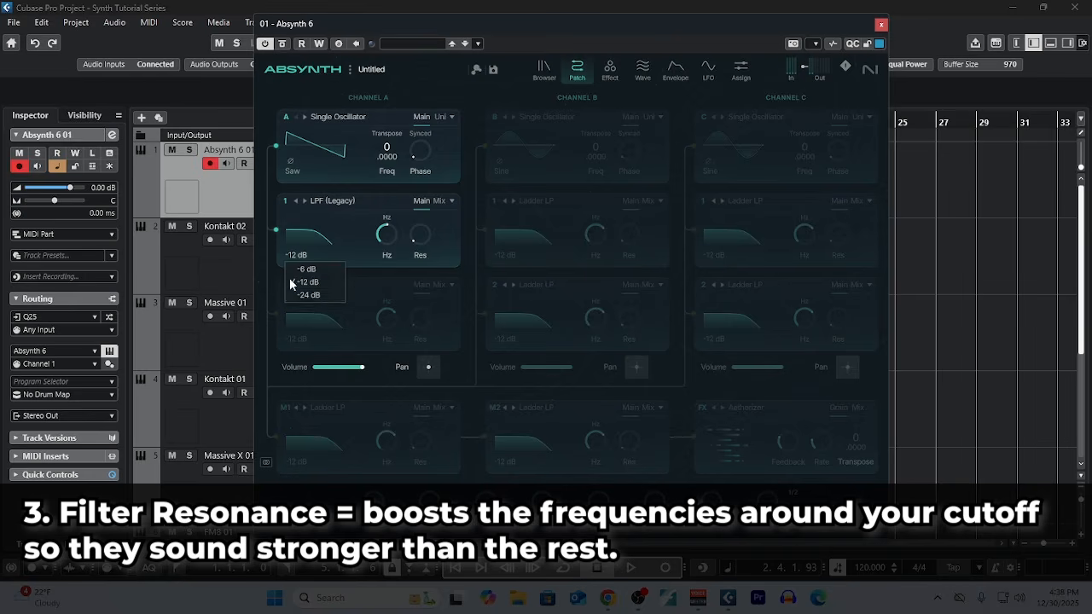
left_click(358, 225)
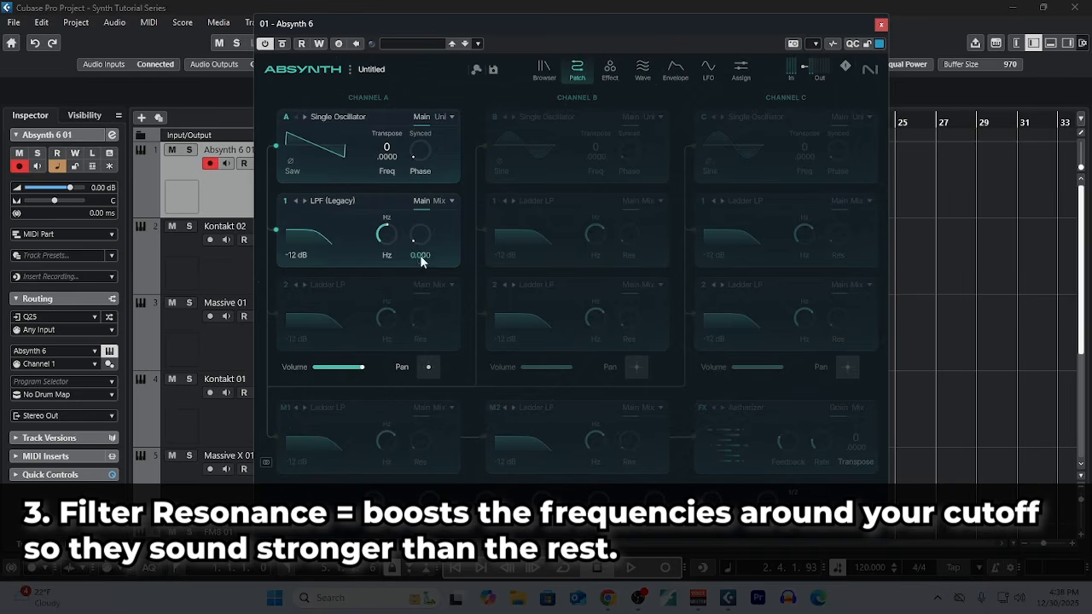
mouse_move(420, 243)
left_click_drag(419, 241, 441, 52)
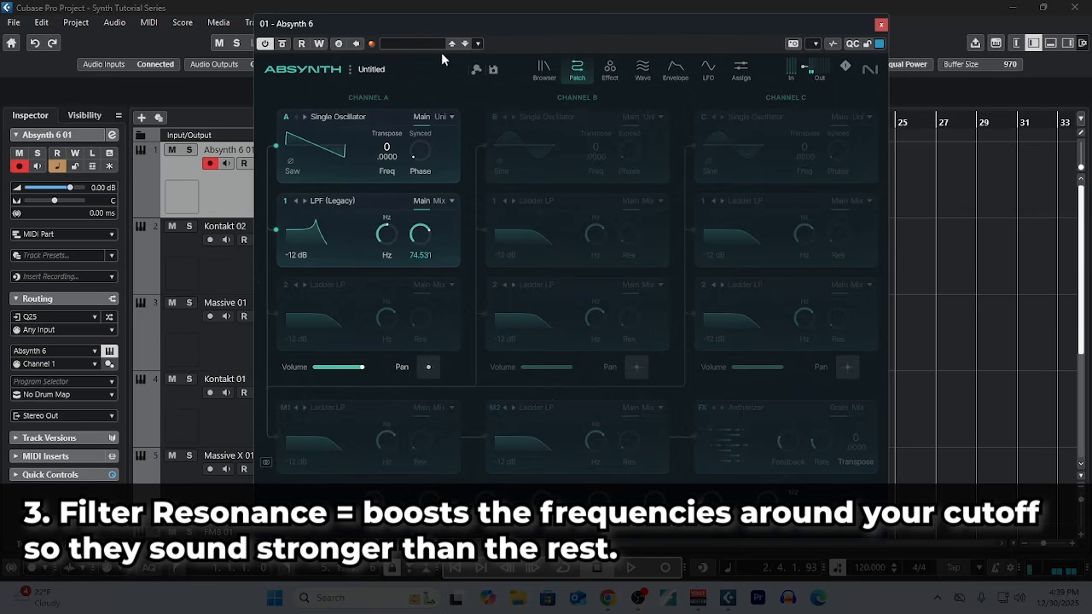
left_click_drag(424, 237, 429, 173)
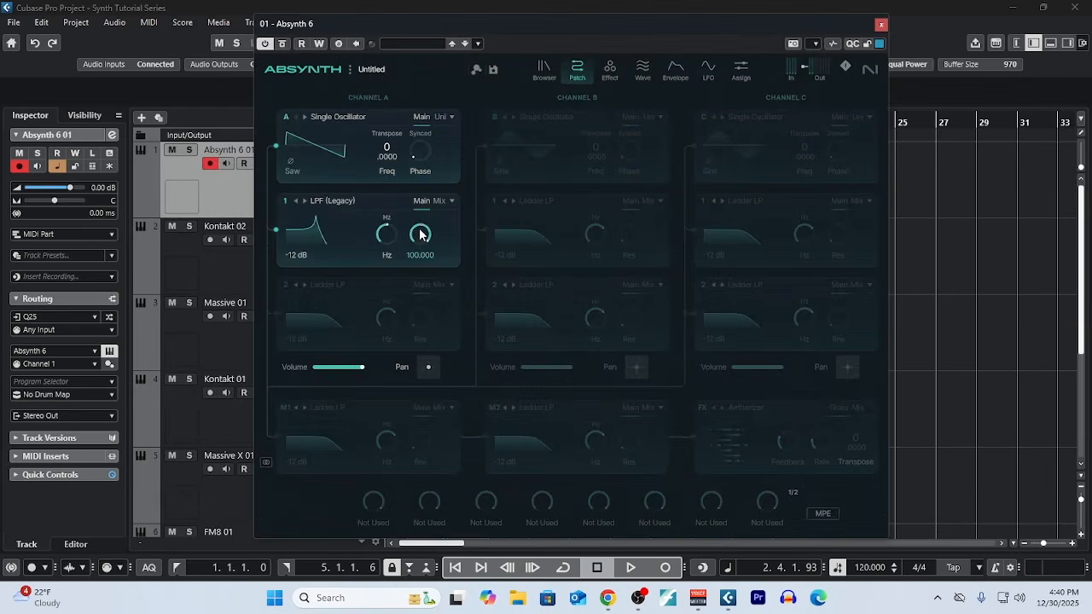
Step: Set the LPF (Legacy) filter's resonance to about 48 and check its slope options, keeping -12 dB
left_click_drag(420, 236, 427, 341)
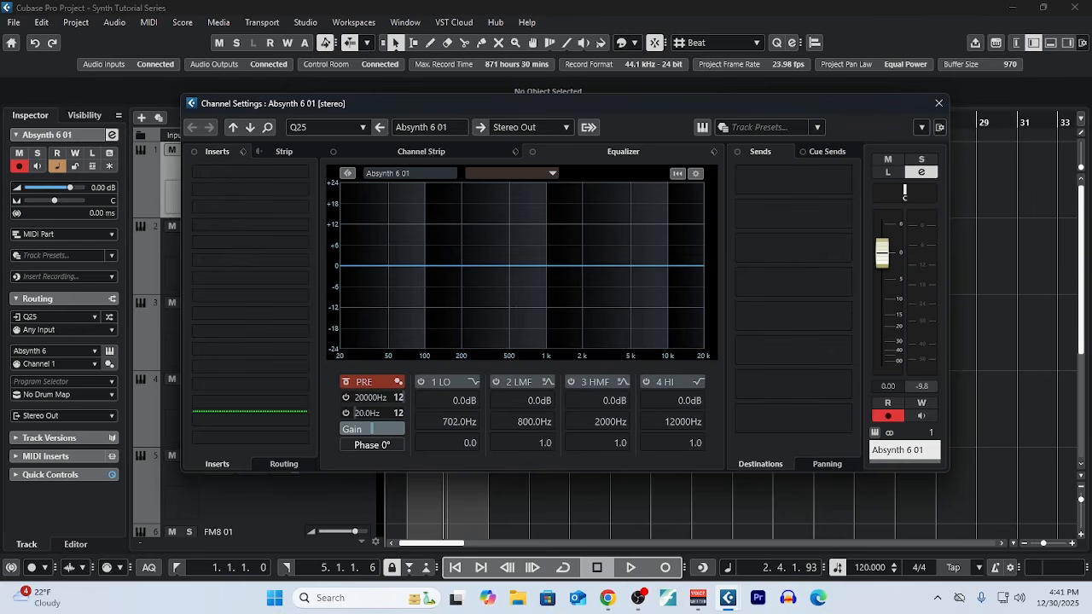
left_click_drag(419, 249, 434, 123)
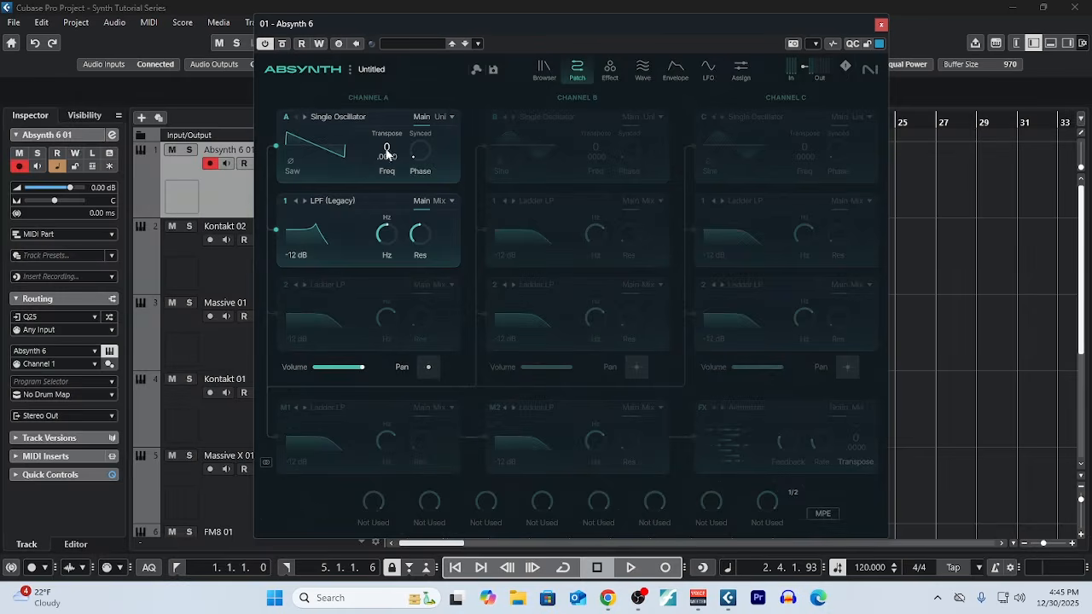
mouse_move(384, 237)
left_click(296, 255)
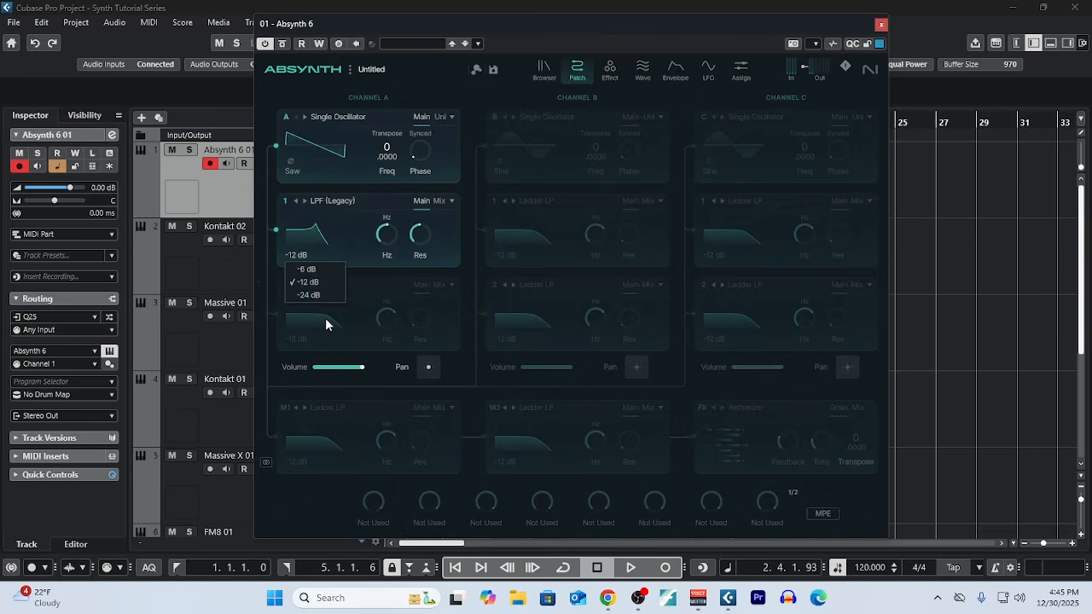
left_click(419, 237)
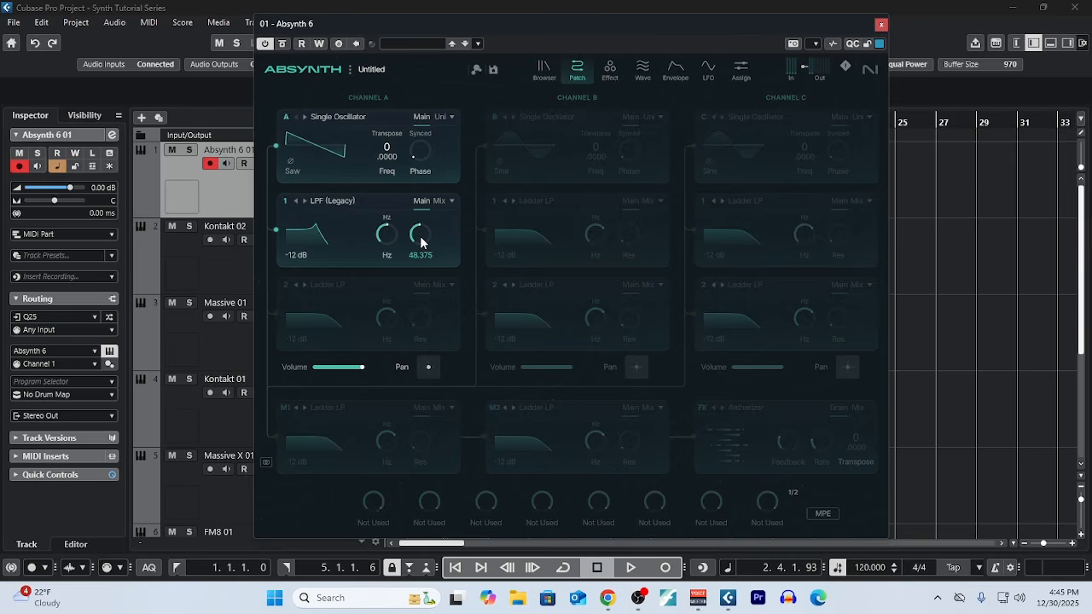
Step: In Absynth's note scaling, scale Filter Freq A to about 67 at C2 and about 82 at C4
left_click(741, 75)
left_click(350, 99)
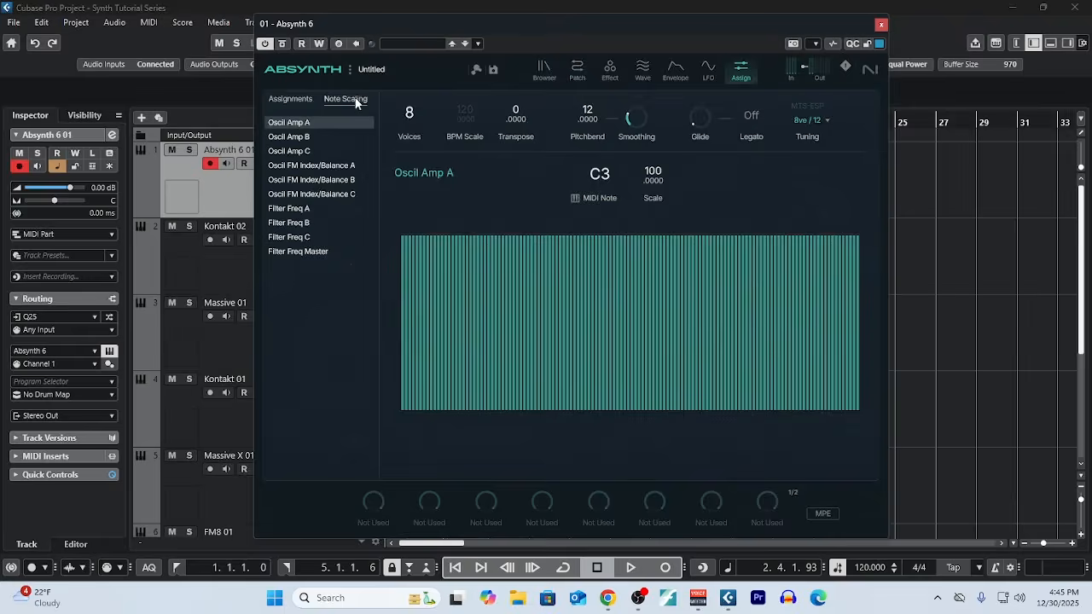
left_click(304, 209)
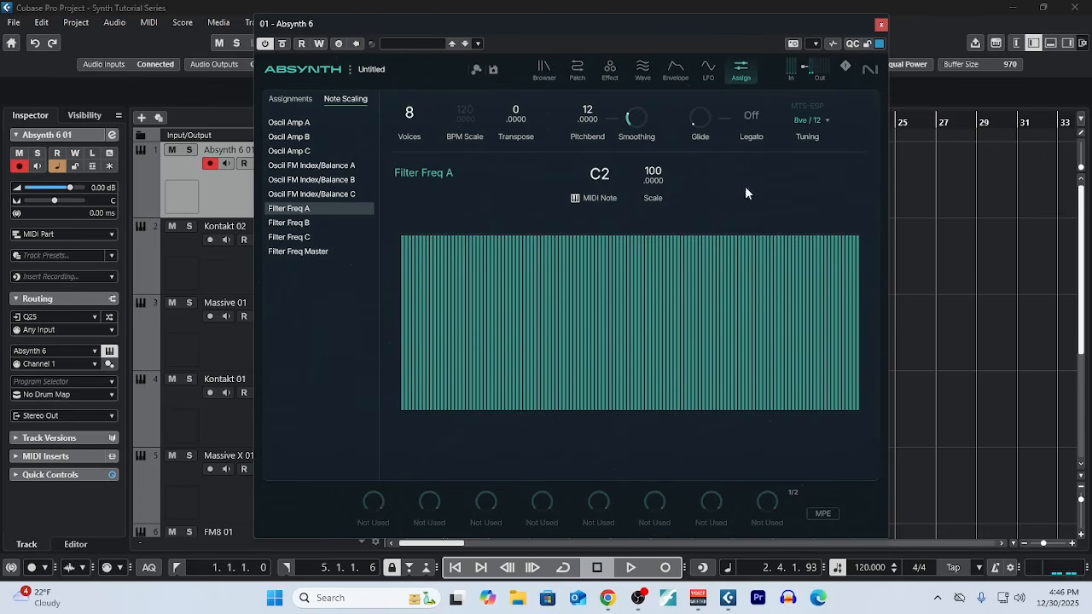
mouse_move(617, 224)
left_click_drag(656, 177, 659, 260)
left_click_drag(657, 186, 660, 222)
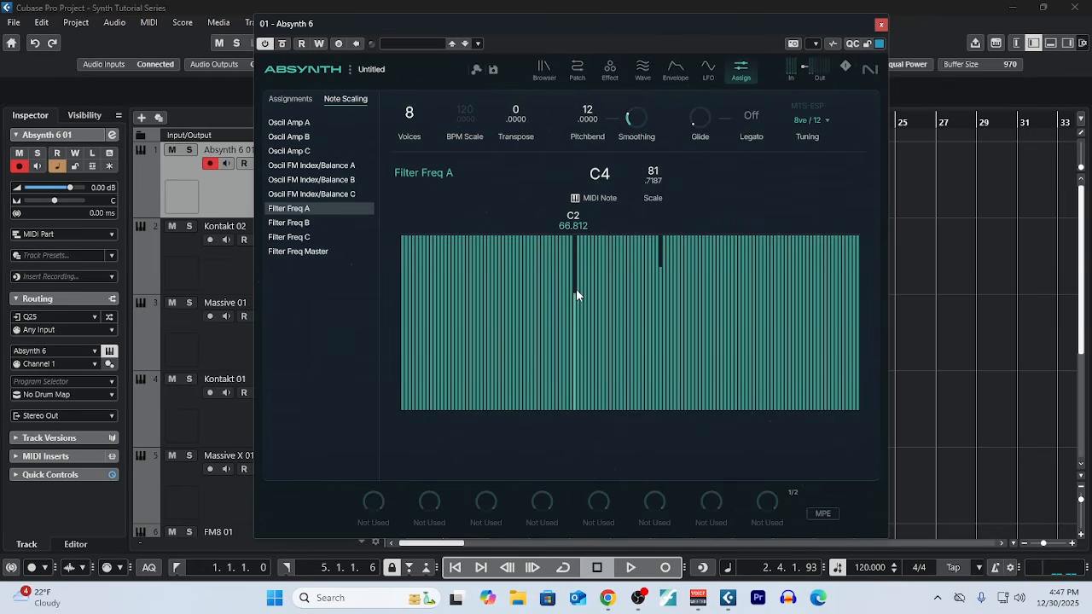
left_click_drag(575, 290, 661, 268)
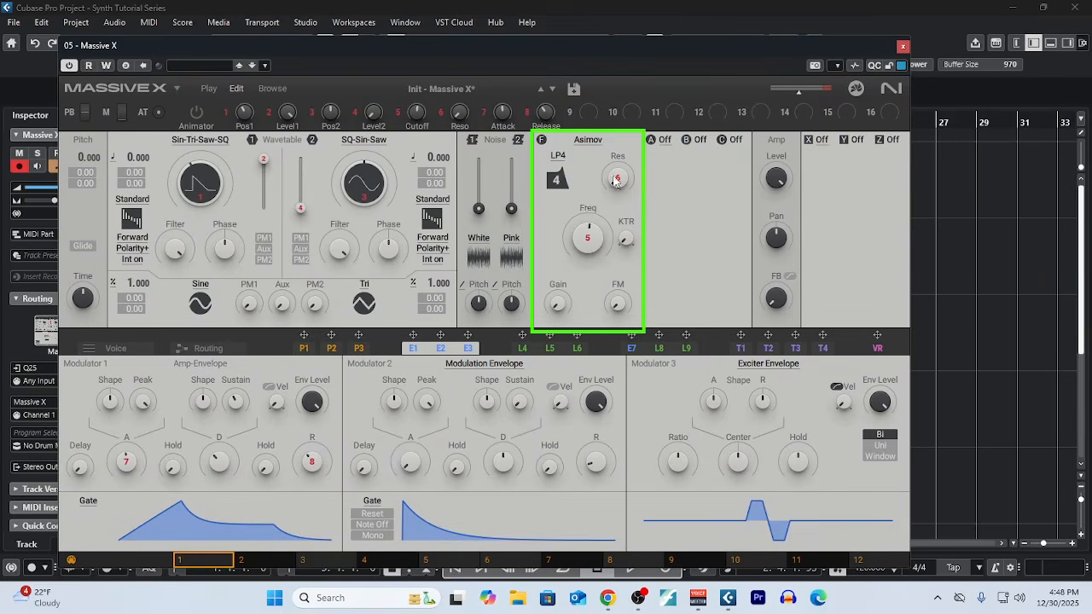
Step: Set Massive X's main filter to the Asimov type in LP2 mode
left_click(592, 140)
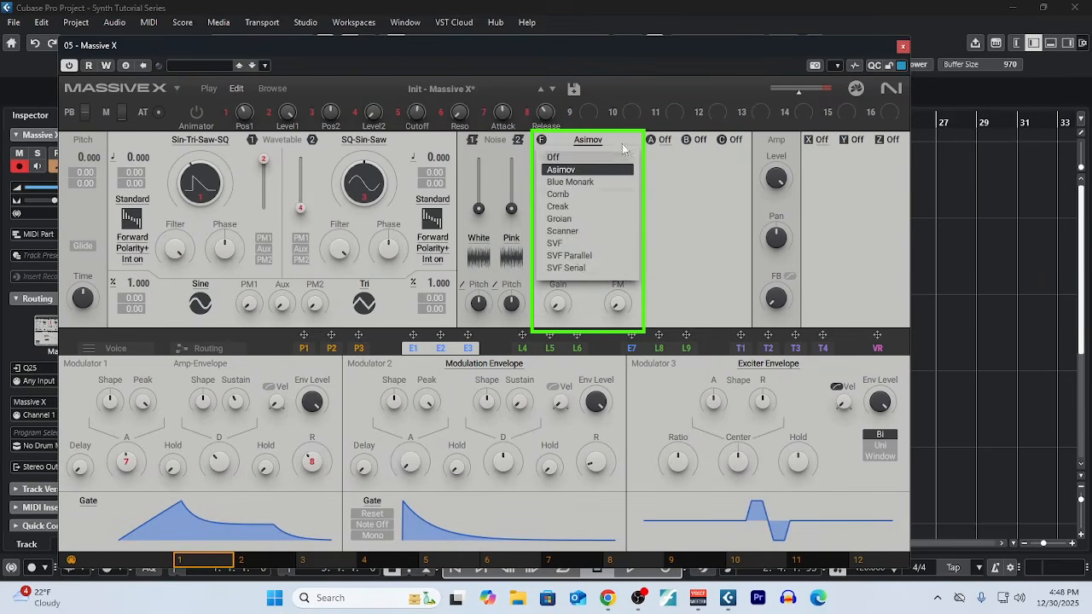
left_click(599, 172)
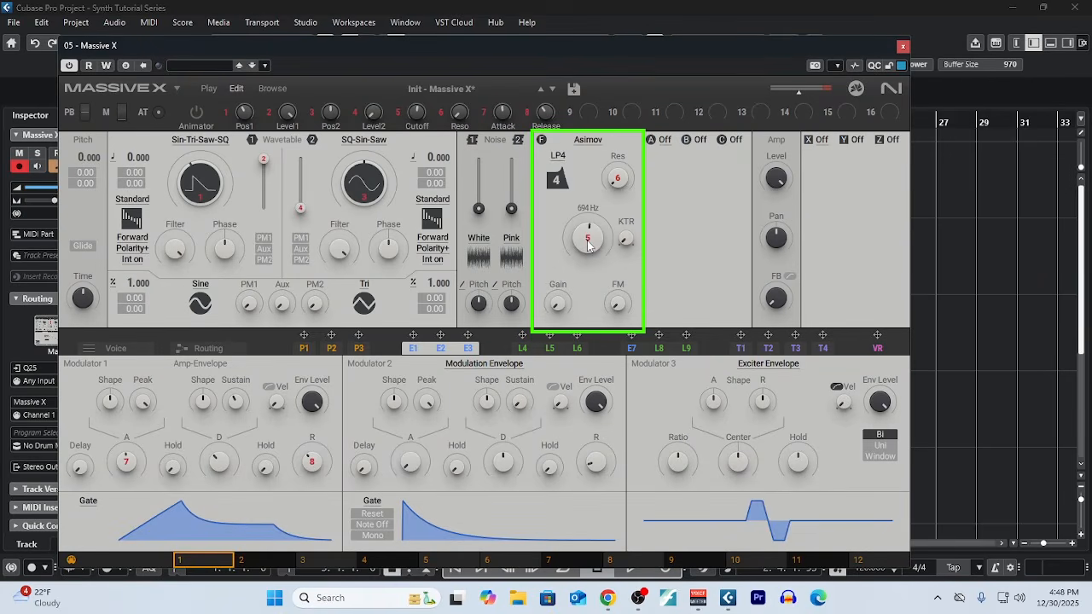
left_click(558, 182)
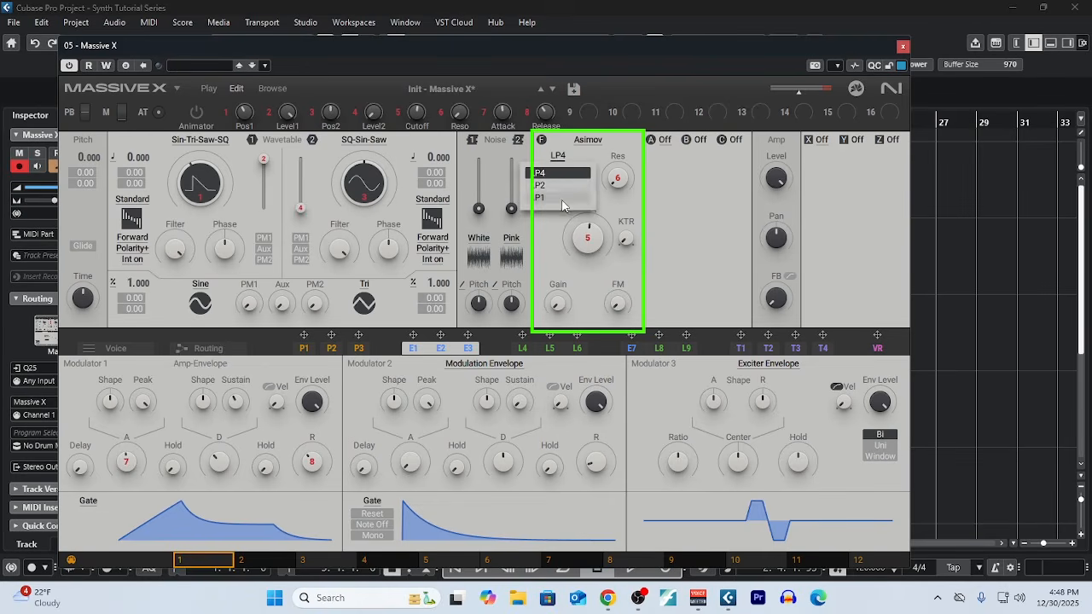
left_click(562, 203)
left_click(561, 192)
left_click(560, 186)
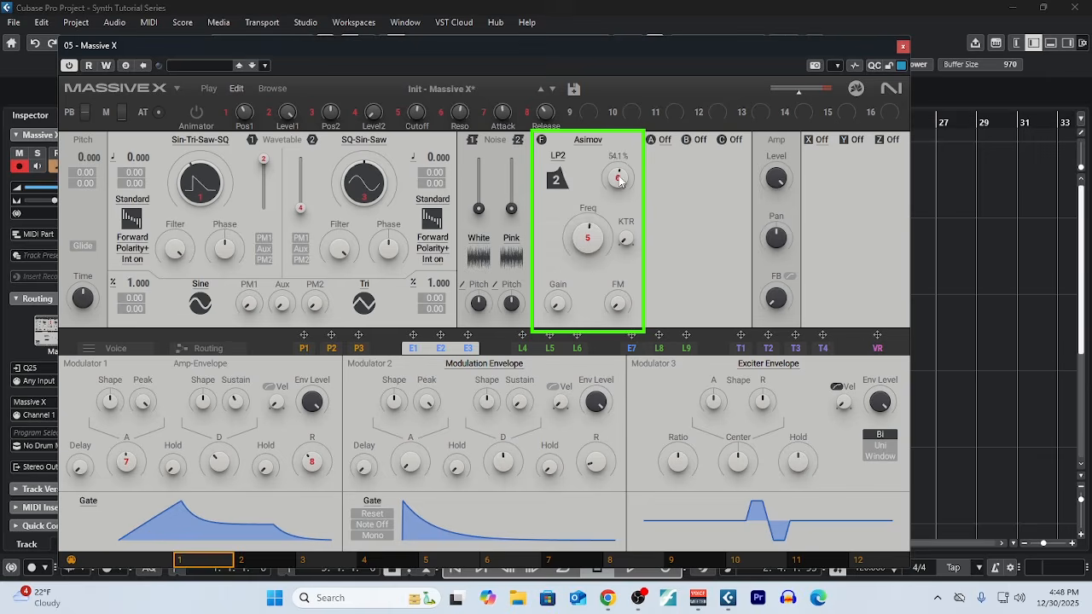
mouse_move(632, 243)
double_click(627, 243)
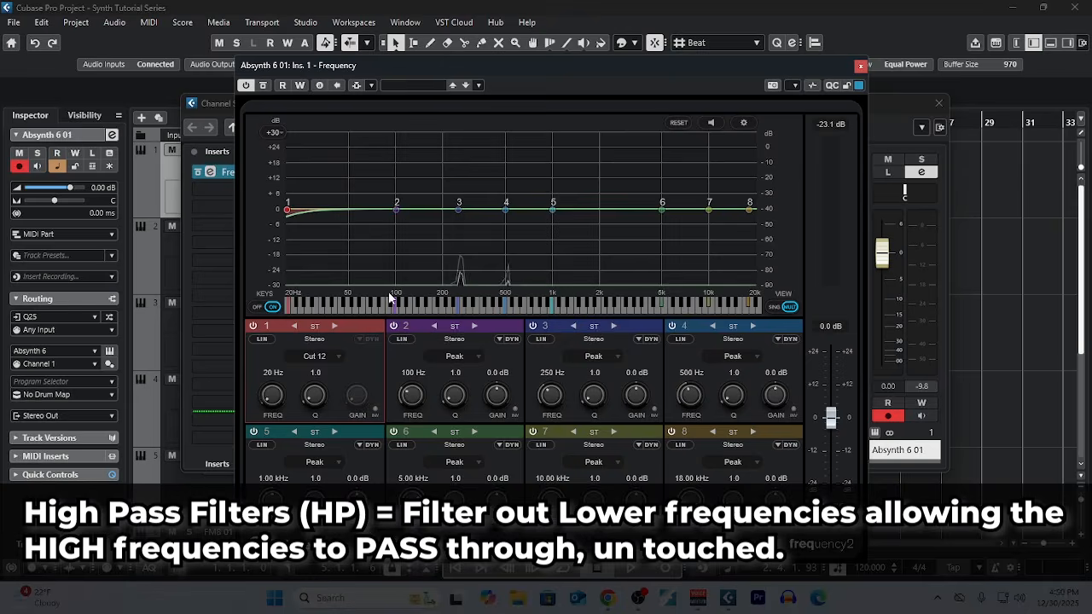
Step: Raise band 1's Cut 12 high-pass cutoff to about 391 Hz in the Absynth 6 track's Frequency EQ and close the plugin
left_click_drag(268, 390, 284, 471)
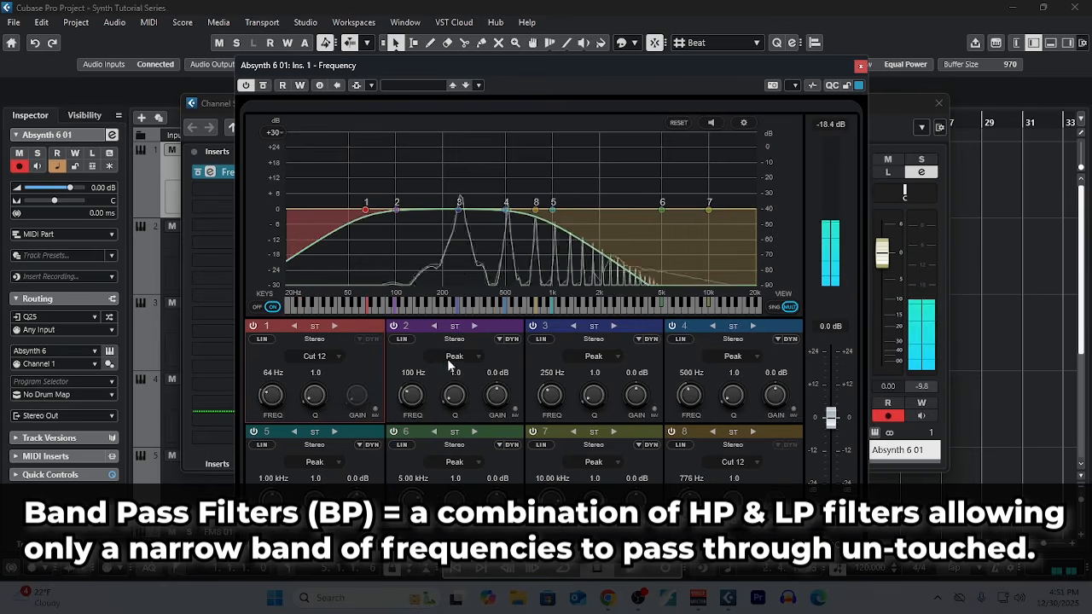
left_click_drag(271, 395, 274, 381)
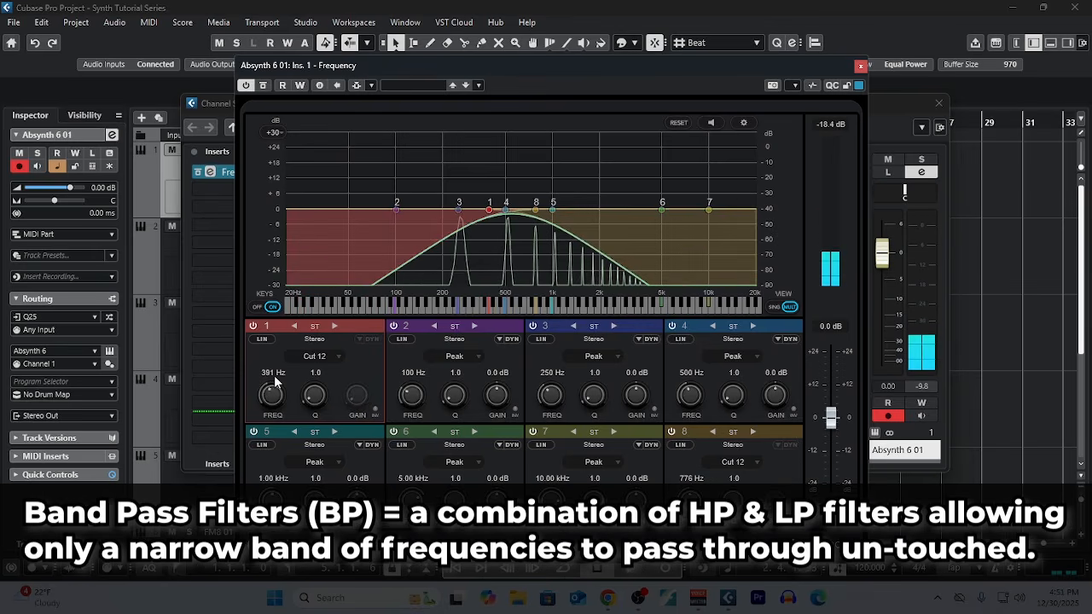
left_click(860, 65)
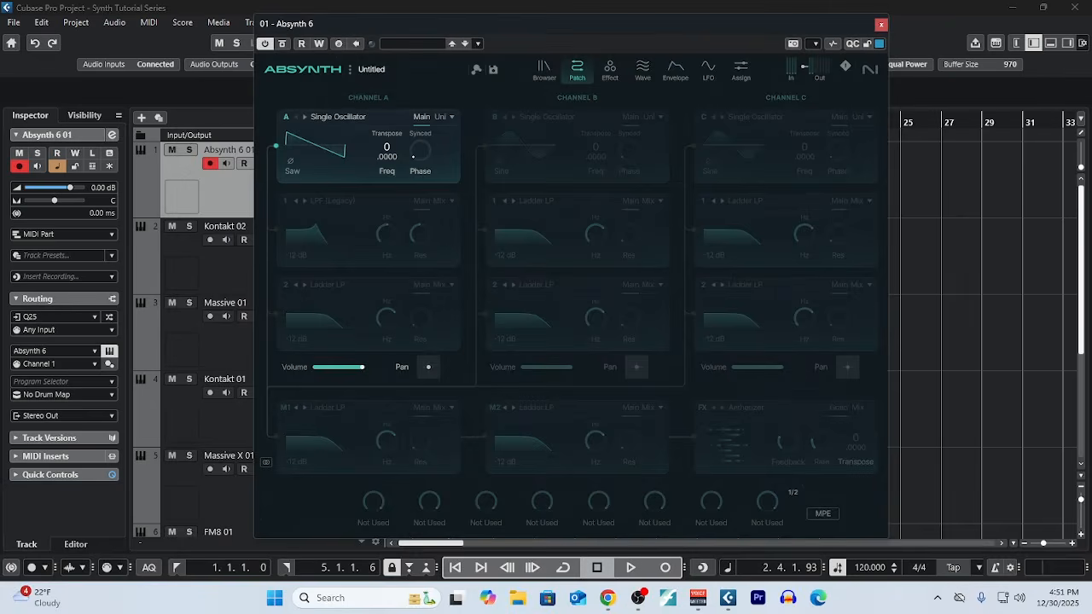